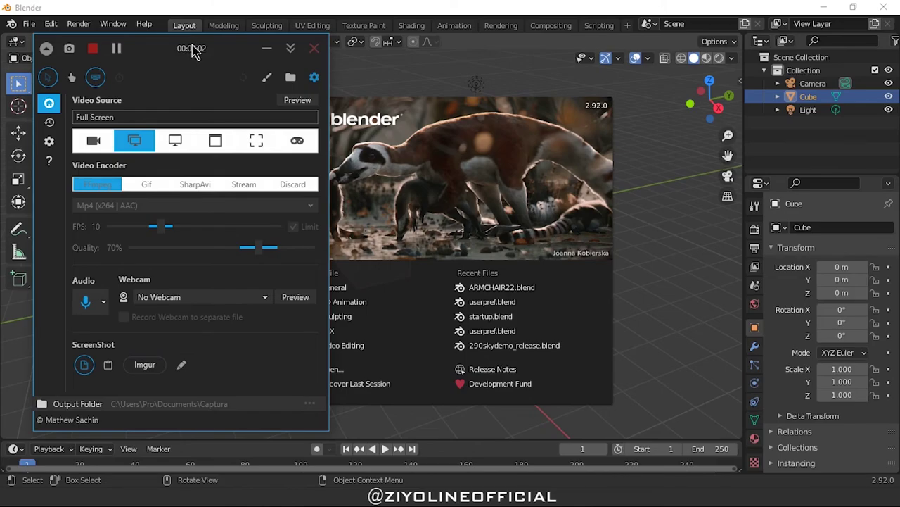
Move the Captura recorder aside, collapse it to its compact toolbar, then hide it
{"action": "left_click_drag", "start_coordinate": [189, 56], "coordinate": [199, 57]}
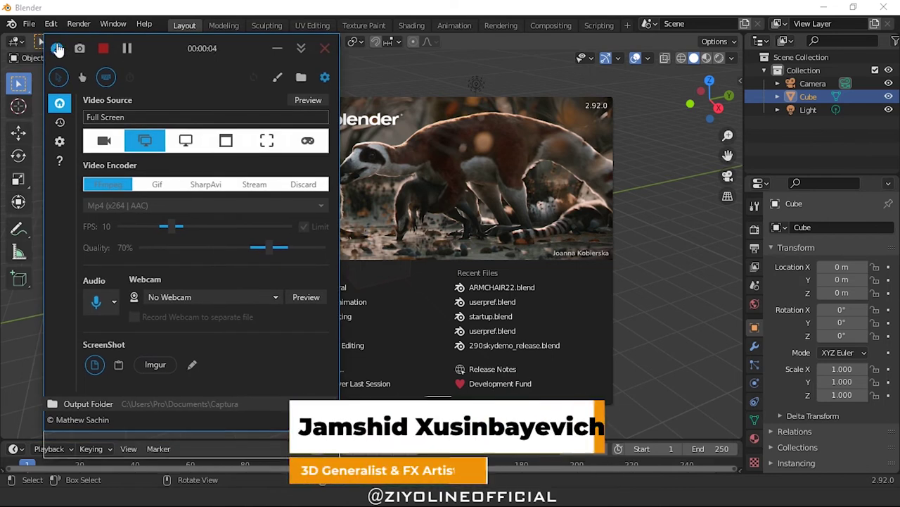
{"action": "left_click", "coordinate": [301, 47]}
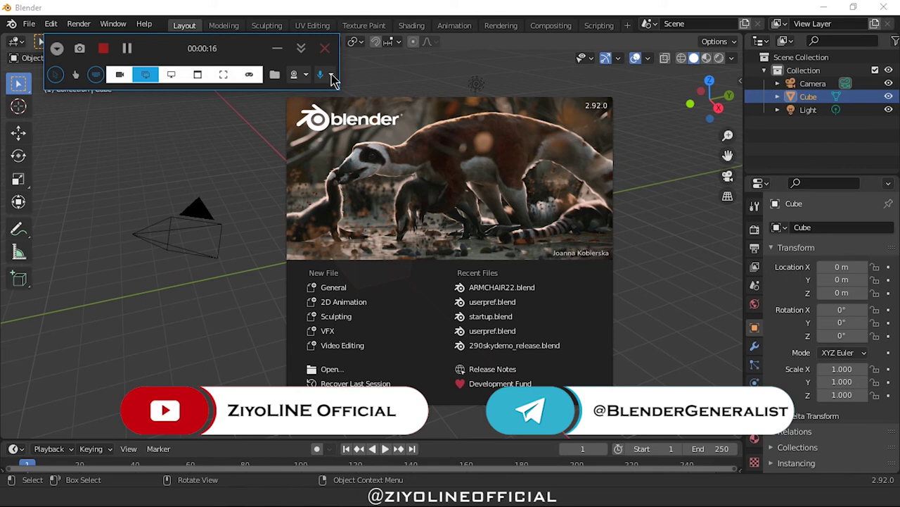
{"action": "left_click", "coordinate": [277, 48]}
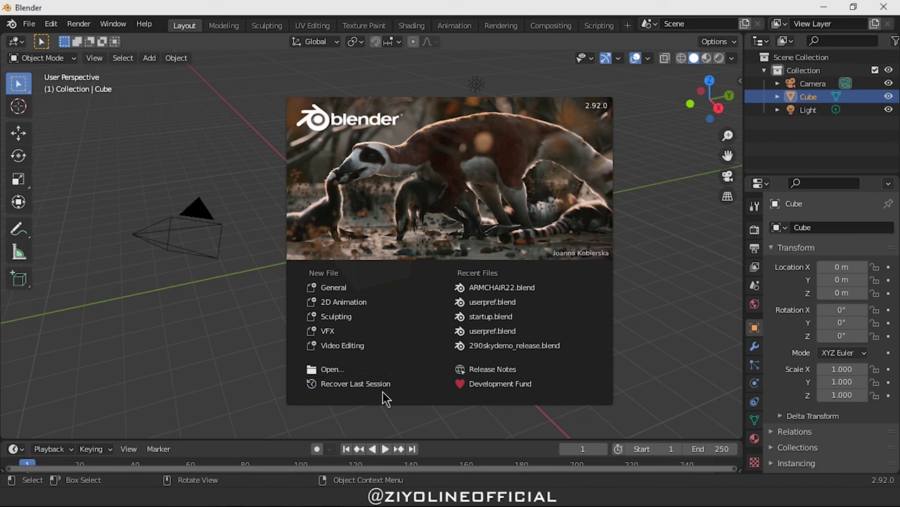
Close the 2.92 splash screen to reveal the default cube, camera and light
{"action": "left_click", "coordinate": [228, 322]}
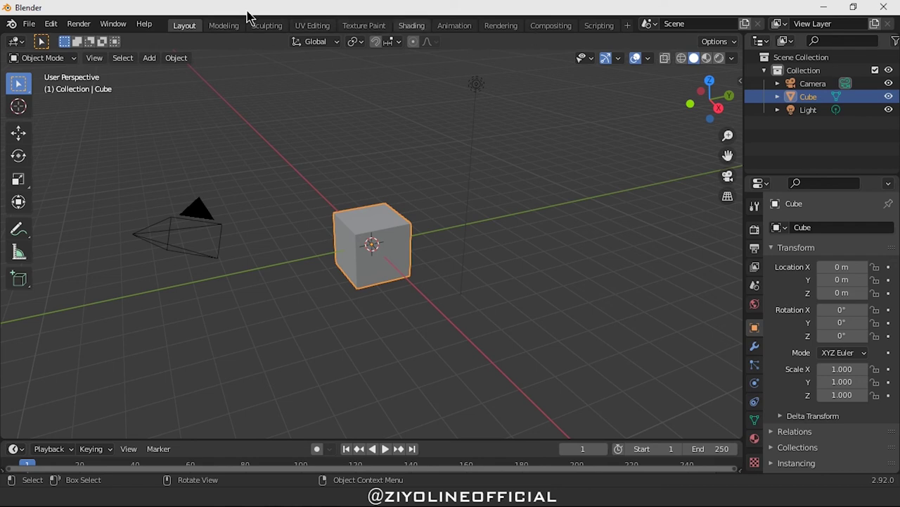
{"action": "left_click", "coordinate": [29, 24]}
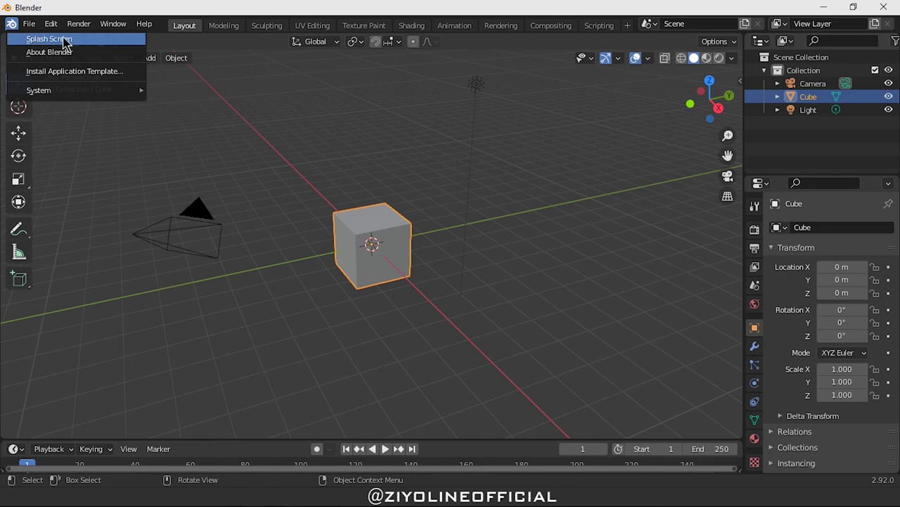
{"action": "left_click", "coordinate": [63, 39]}
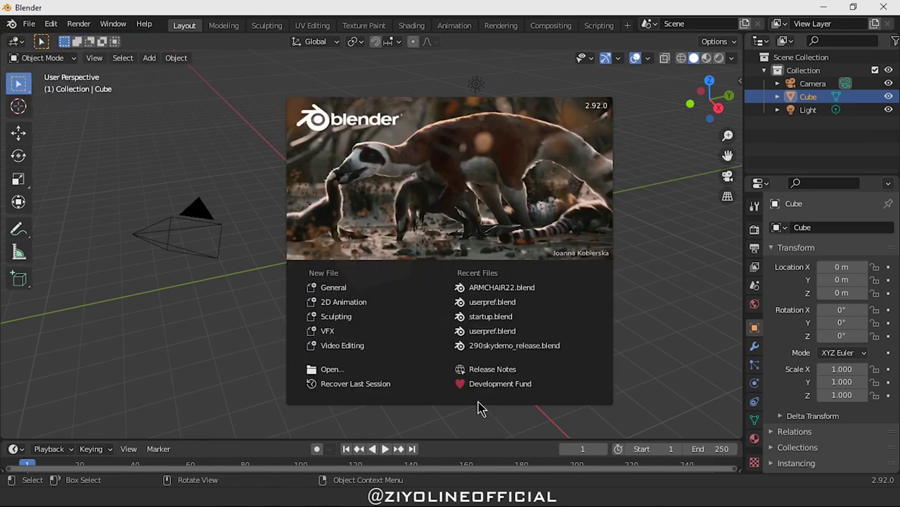
{"action": "left_click", "coordinate": [155, 321]}
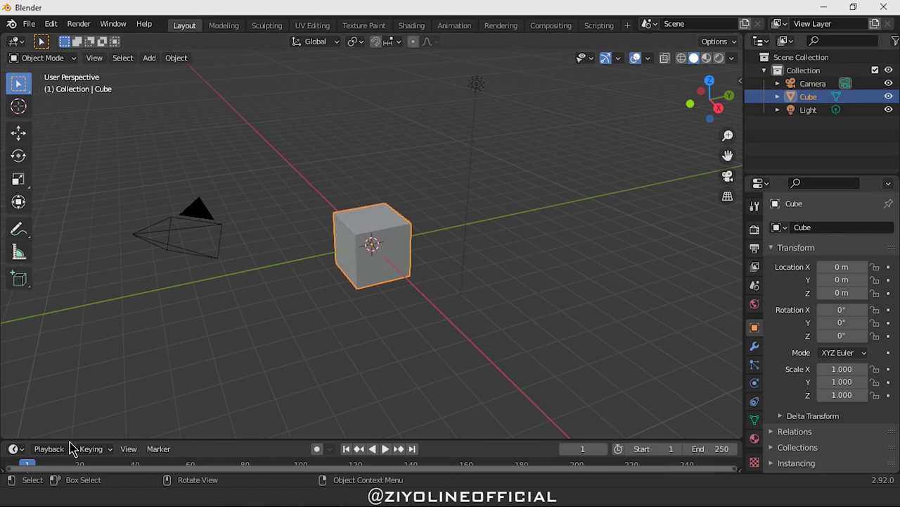
Adjust the timeline's height, deselect the cube, and settle on a slightly shorter timeline
{"action": "left_click_drag", "start_coordinate": [74, 442], "coordinate": [74, 350]}
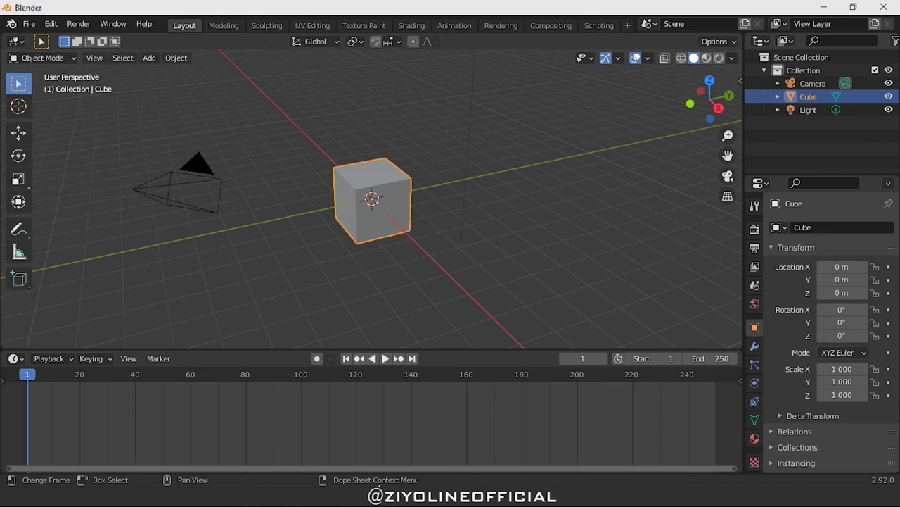
{"action": "left_click_drag", "start_coordinate": [282, 351], "coordinate": [280, 396]}
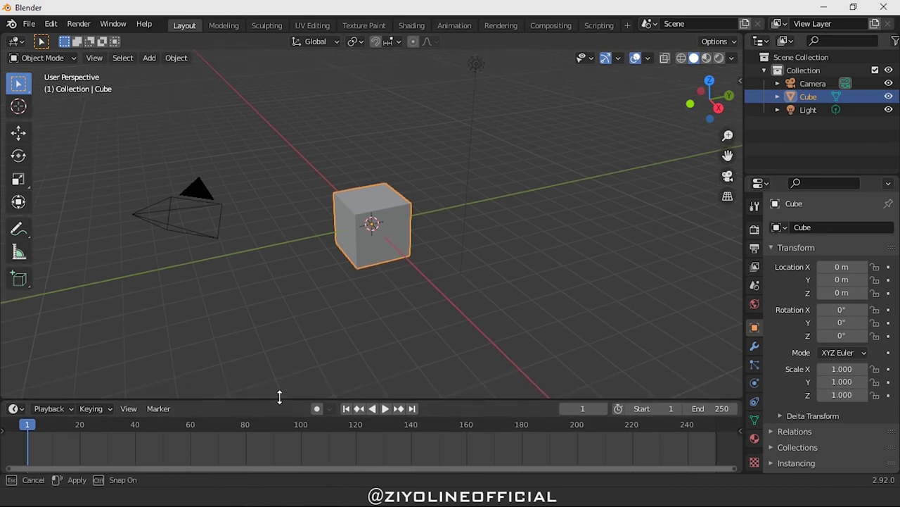
{"action": "left_click", "coordinate": [276, 370]}
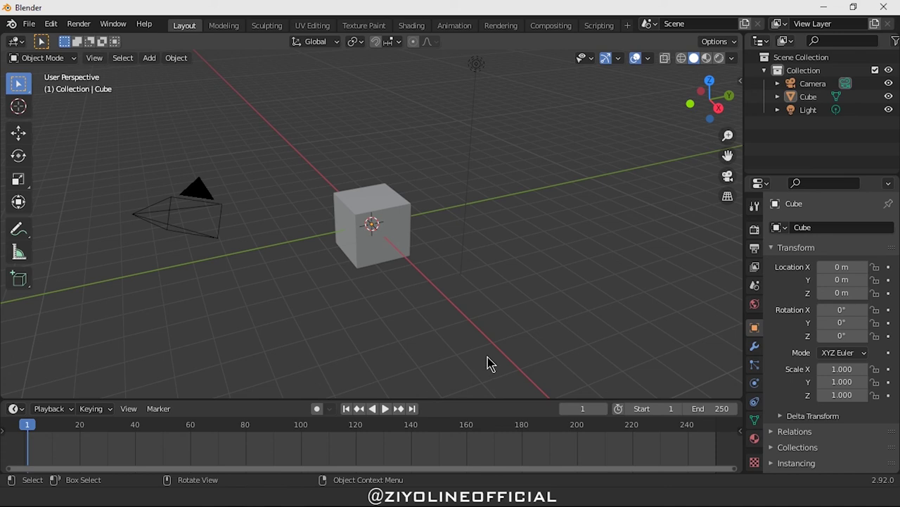
{"action": "right_click", "coordinate": [864, 484]}
{"action": "left_click_drag", "start_coordinate": [442, 399], "coordinate": [443, 421]}
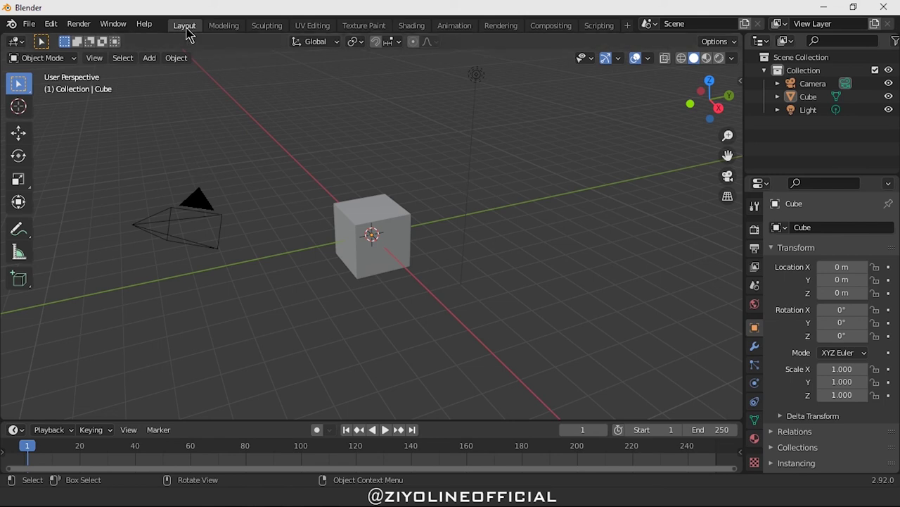
Visit Modeling, Sculpting, UV Editing, Texture Paint, Shading, Animation, Rendering, Compositing, then Scripting
{"action": "left_click", "coordinate": [223, 31]}
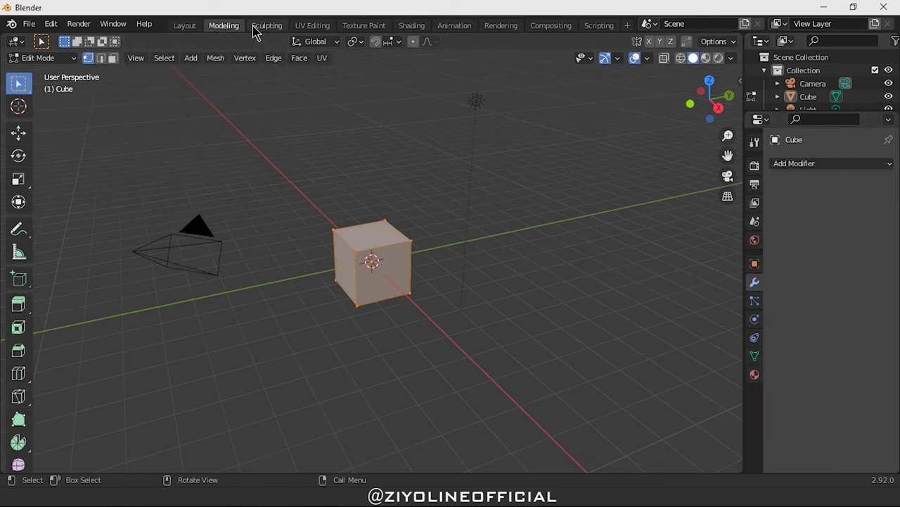
{"action": "left_click", "coordinate": [255, 25]}
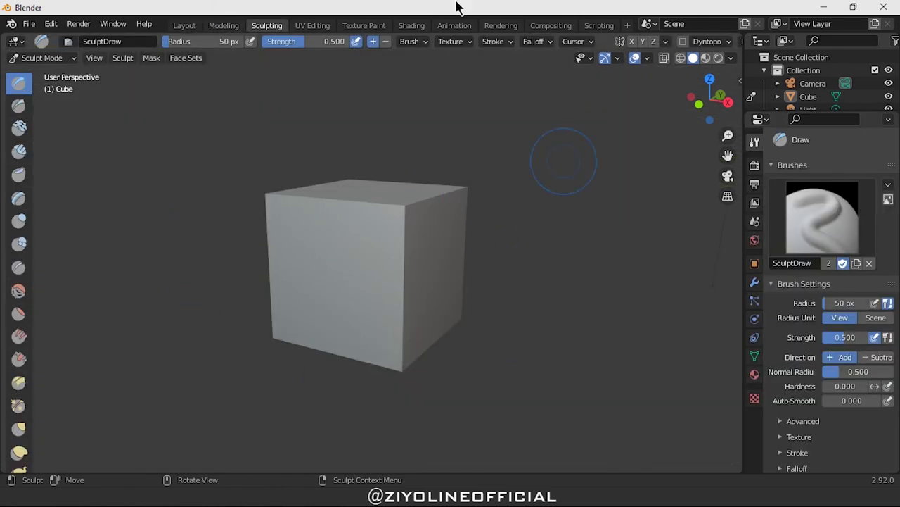
{"action": "left_click", "coordinate": [318, 27]}
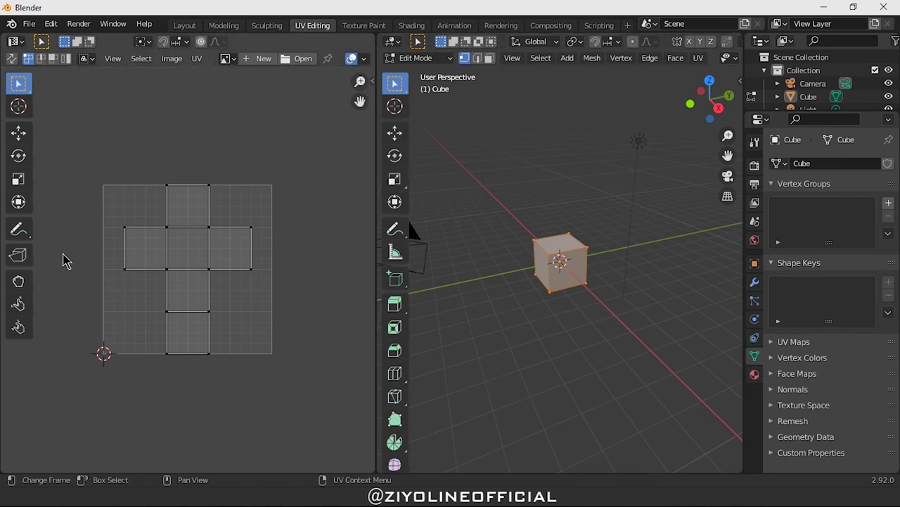
{"action": "left_click", "coordinate": [361, 24]}
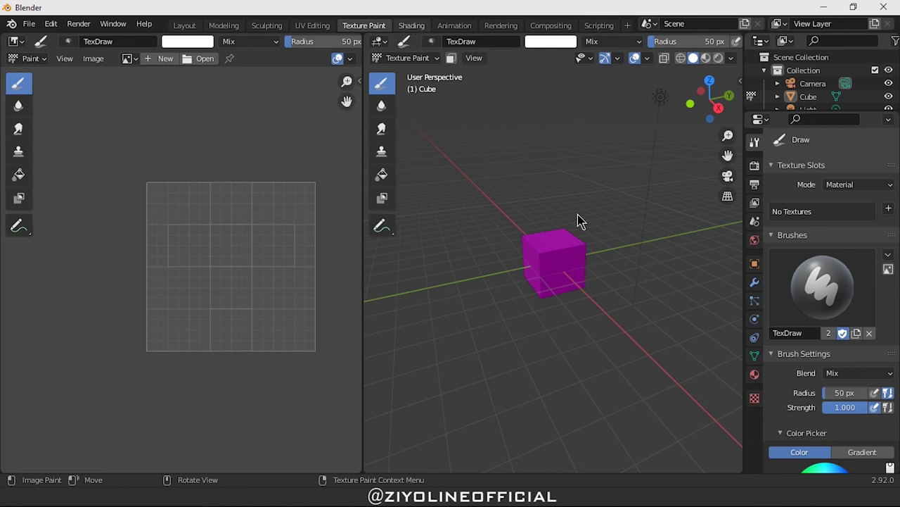
{"action": "left_click", "coordinate": [411, 26]}
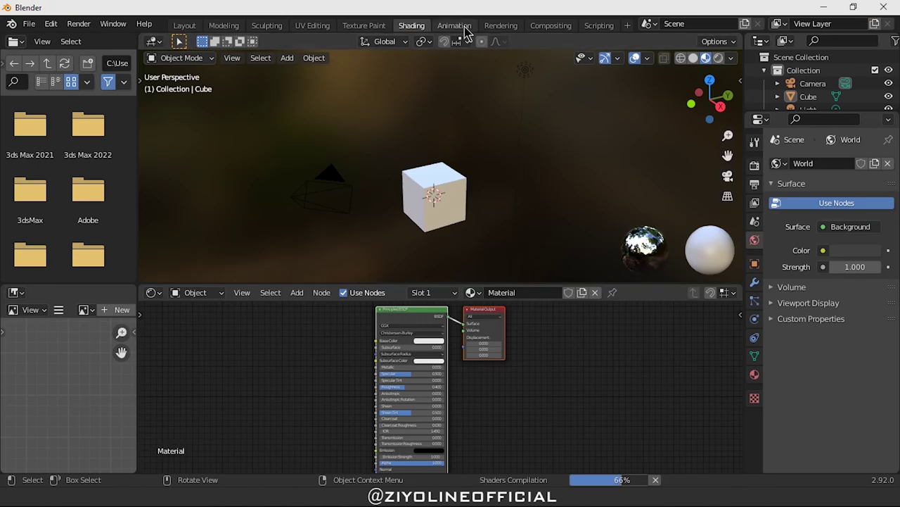
{"action": "left_click", "coordinate": [464, 30]}
{"action": "left_click", "coordinate": [500, 28]}
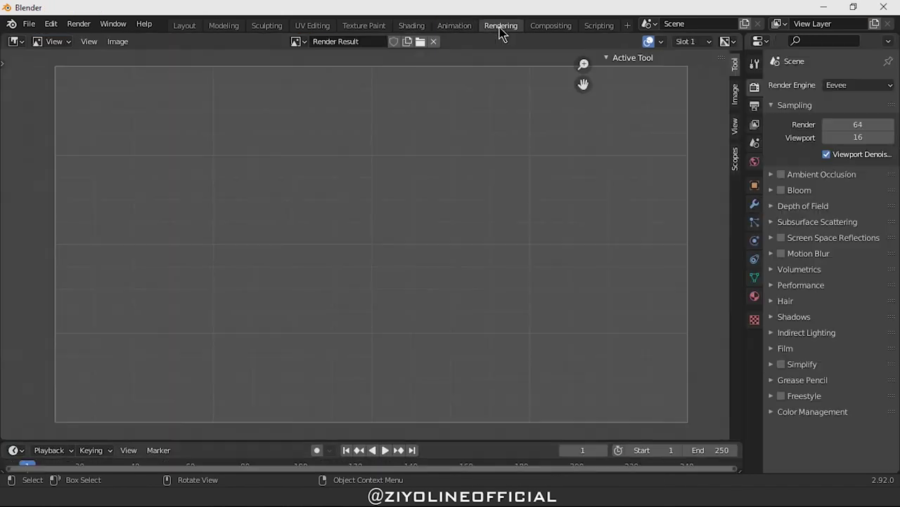
{"action": "left_click", "coordinate": [556, 29]}
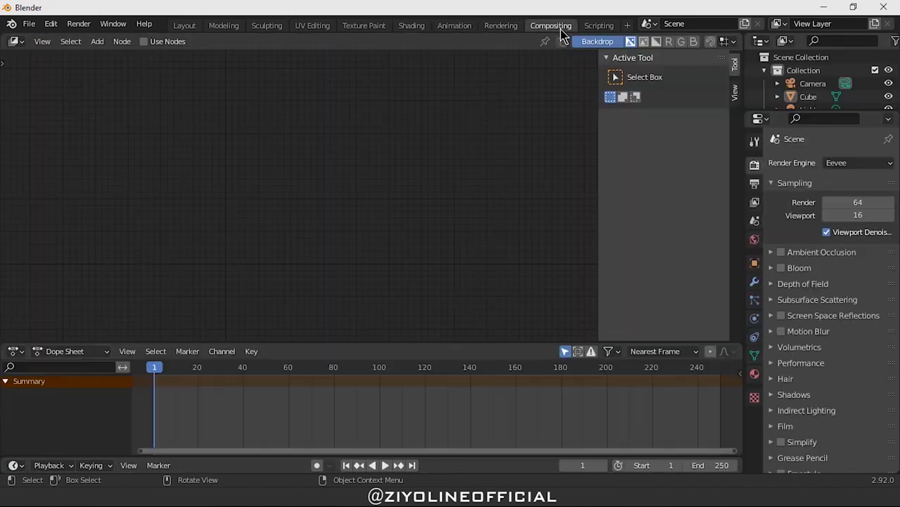
{"action": "left_click", "coordinate": [596, 27]}
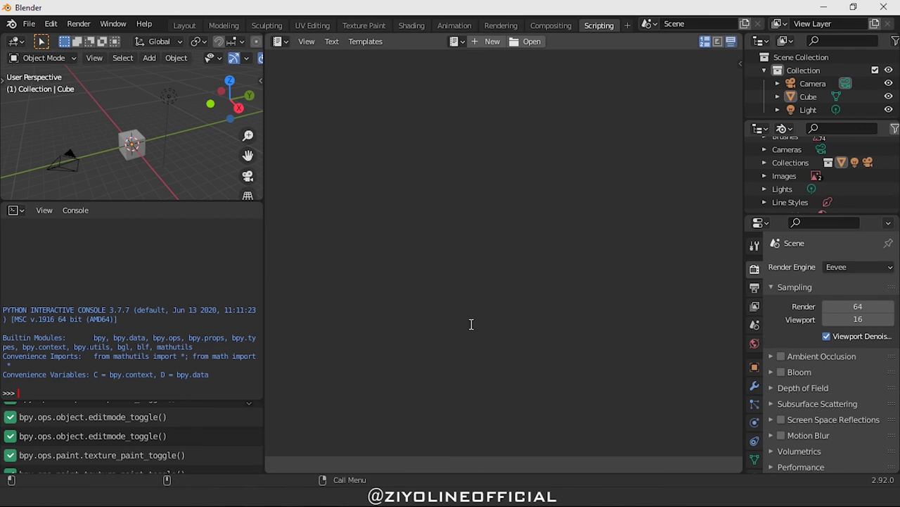
Look at the Add Workspace menu, then go back to the Layout workspace
{"action": "left_click", "coordinate": [627, 25]}
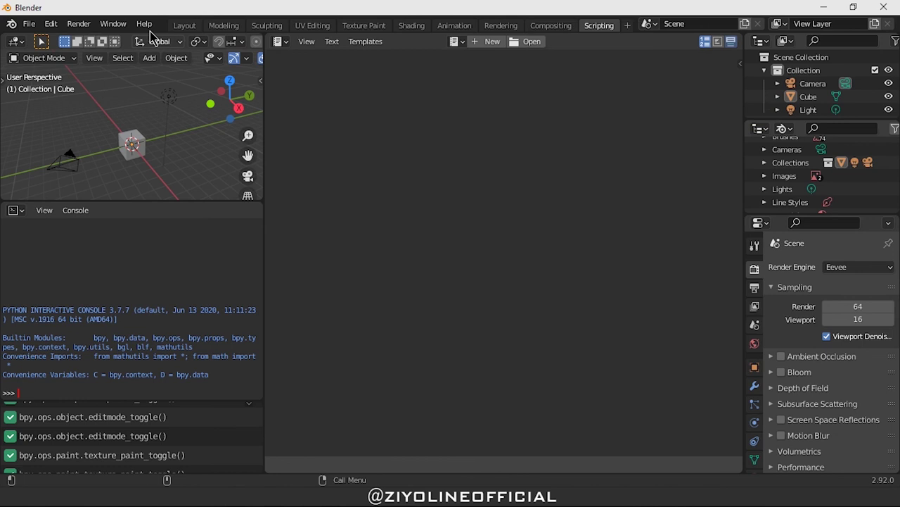
{"action": "left_click", "coordinate": [185, 26]}
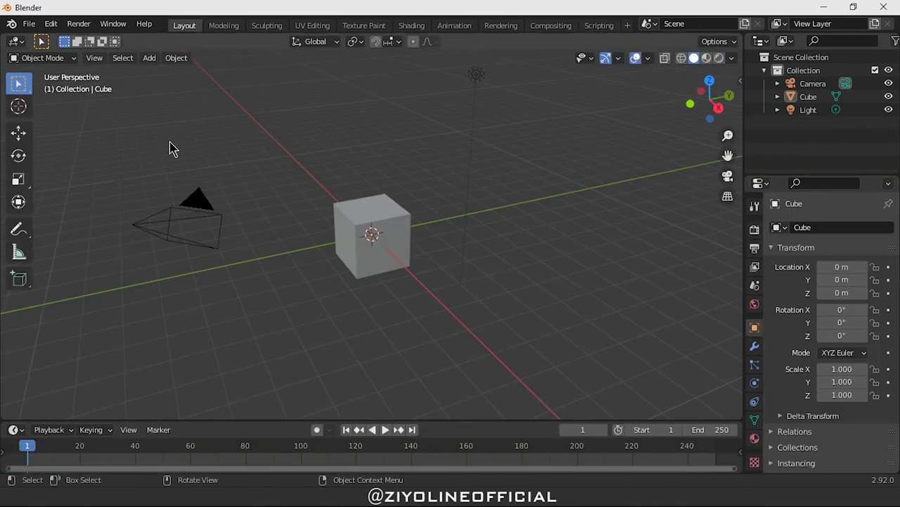
{"action": "left_click", "coordinate": [170, 215]}
{"action": "left_click", "coordinate": [346, 213]}
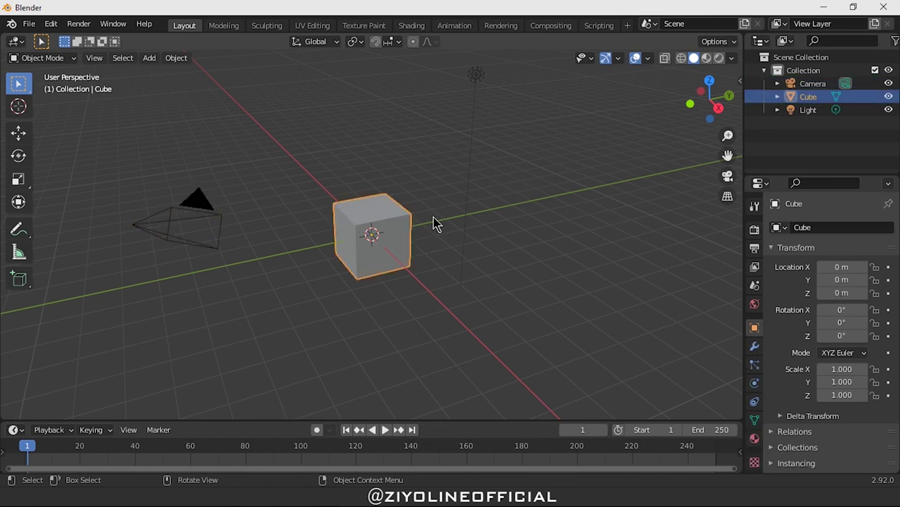
{"action": "left_click", "coordinate": [547, 315]}
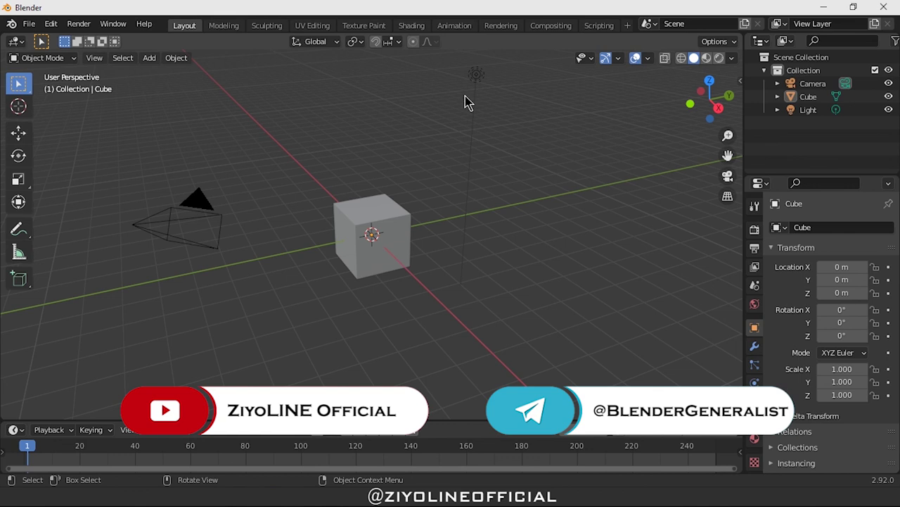
{"action": "left_click", "coordinate": [476, 76]}
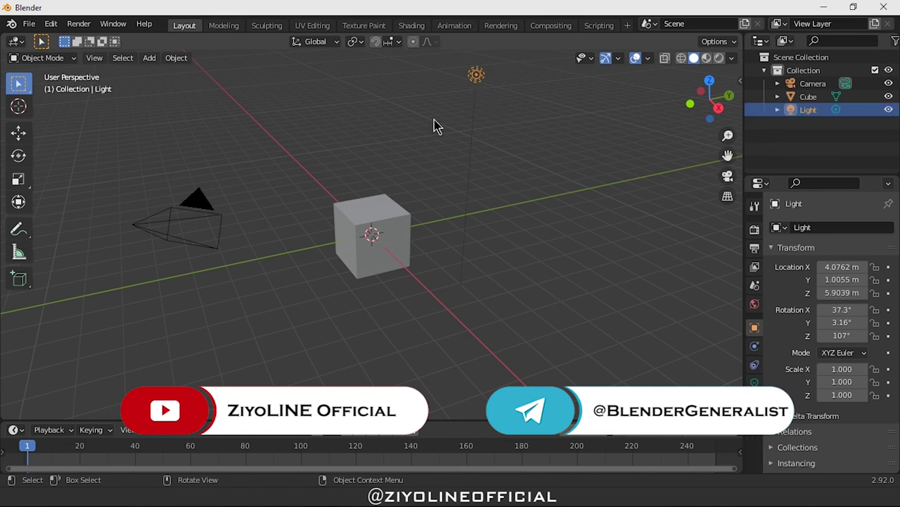
{"action": "left_click", "coordinate": [514, 148]}
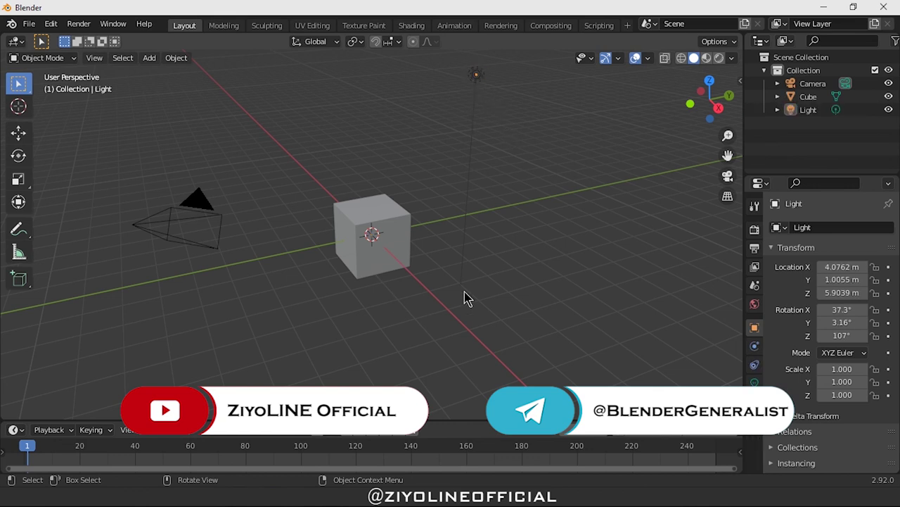